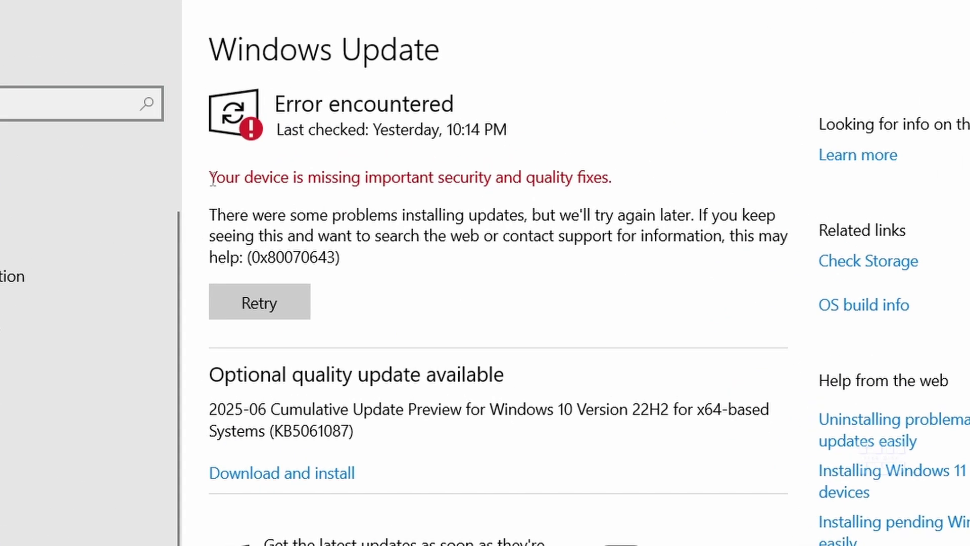
- Highlight the red warning about missing important fixes, then clear the selection
double_click(340, 141)
left_click_drag(268, 179, 634, 182)
left_click(559, 204)
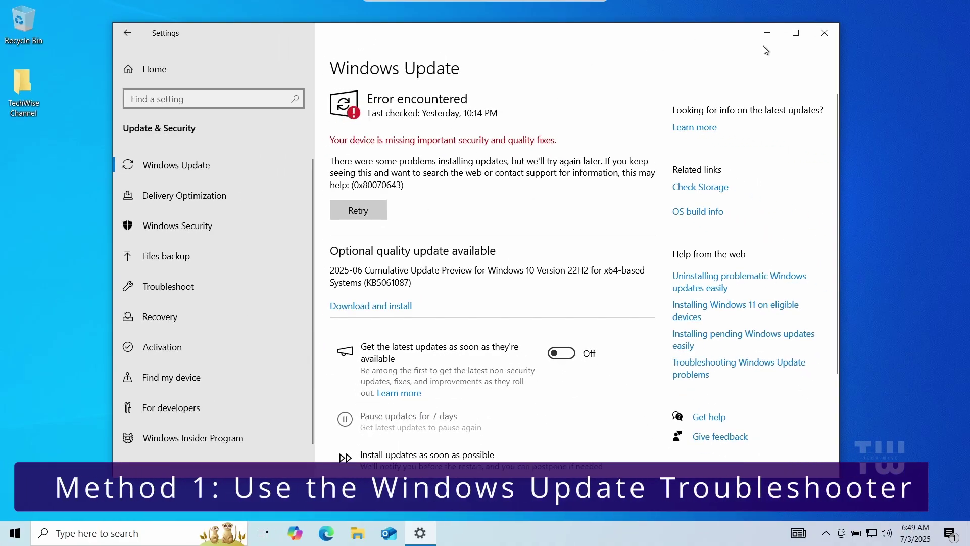
- Close Settings, reopen it from the Start right-click menu, and go to Update & Security > Troubleshoot
left_click(824, 32)
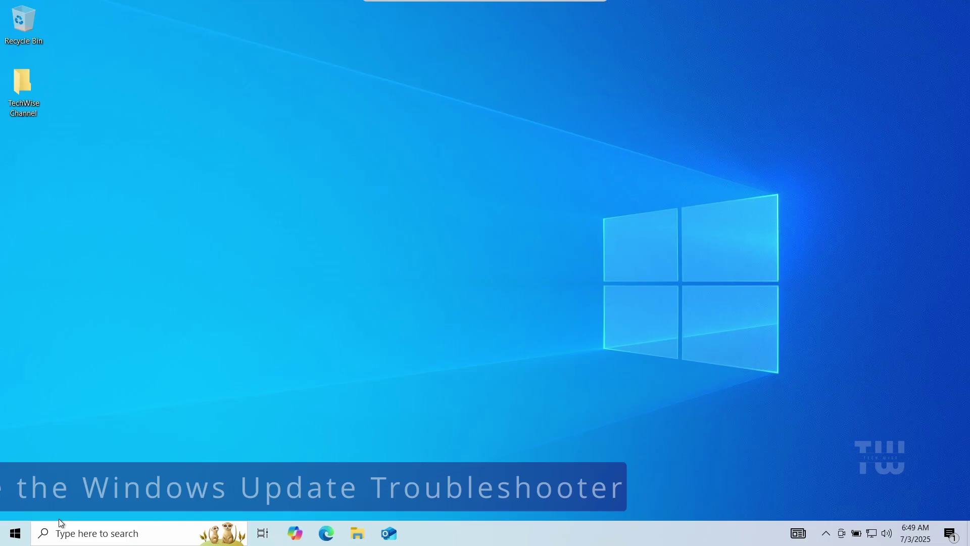
right_click(18, 534)
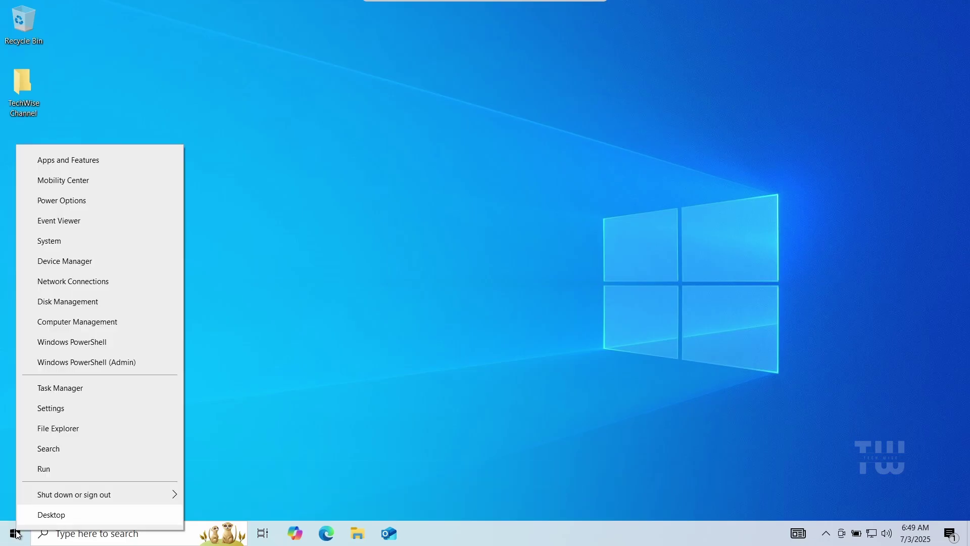
left_click(76, 407)
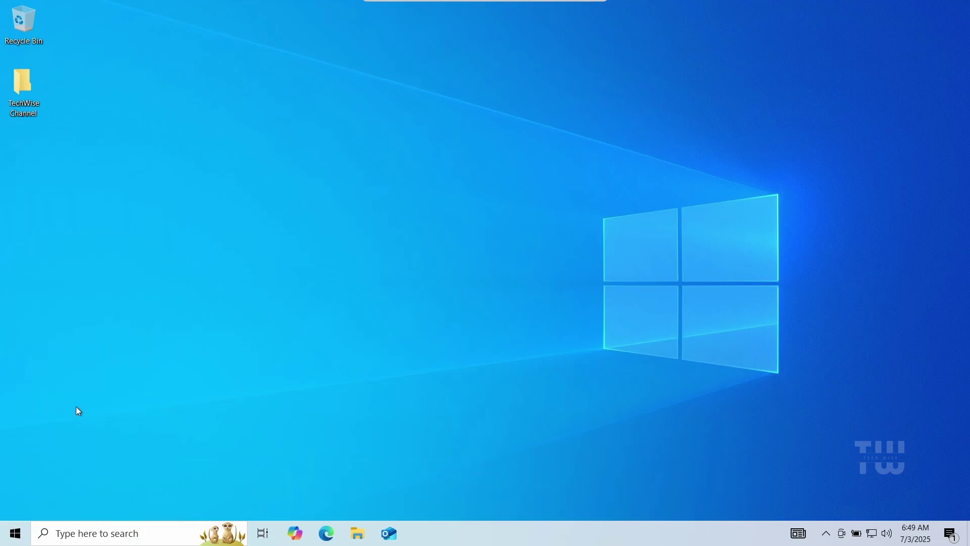
left_click(184, 444)
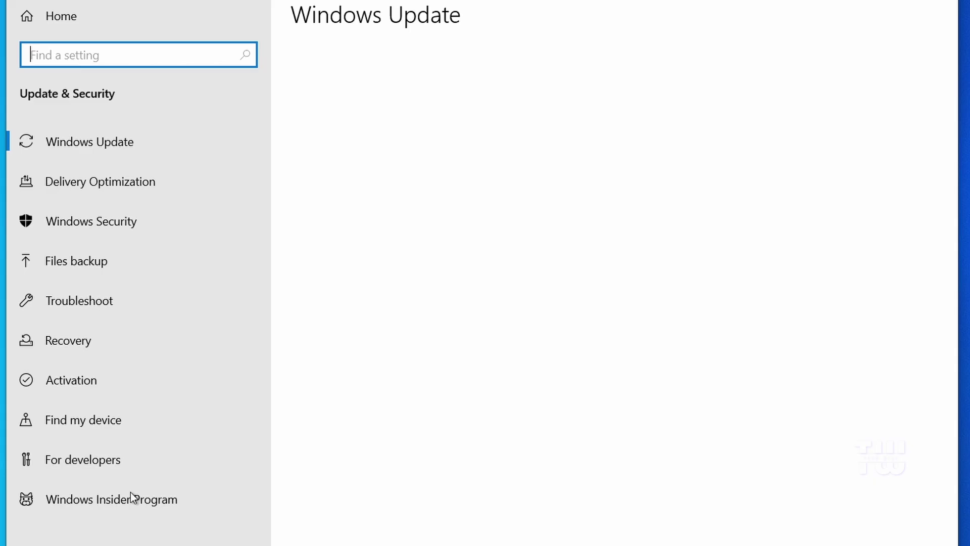
left_click(114, 303)
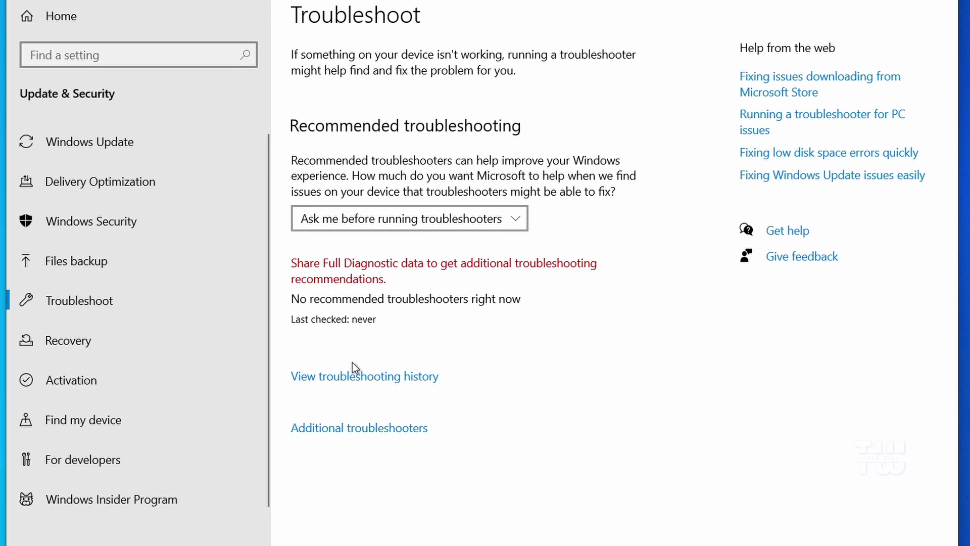
- Run the Windows Update troubleshooter from Additional troubleshooters, dismiss its results, and close Settings
left_click(336, 432)
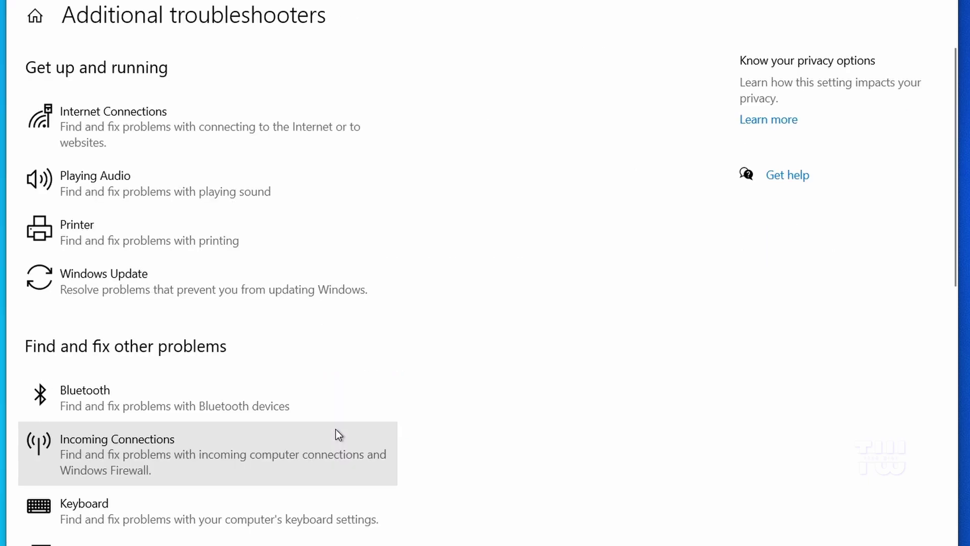
left_click(158, 291)
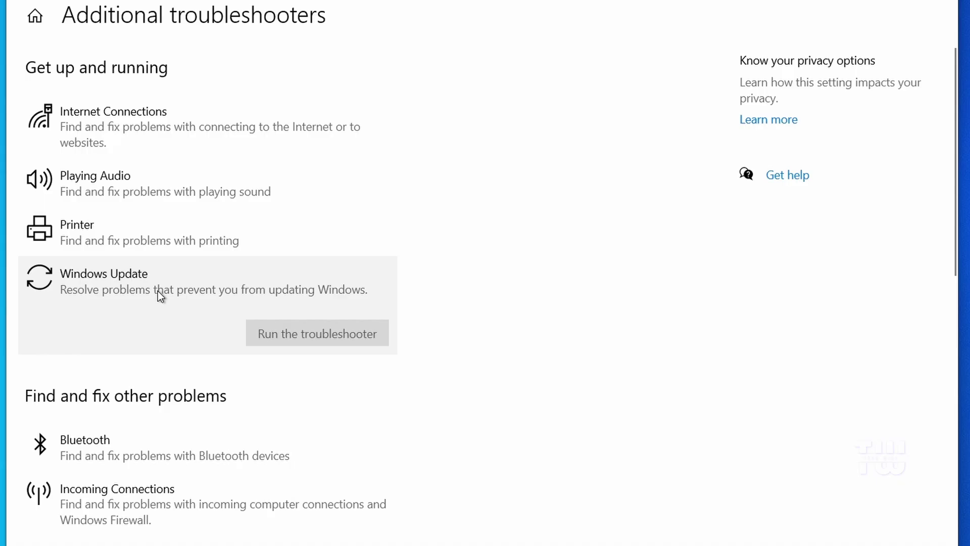
left_click(324, 337)
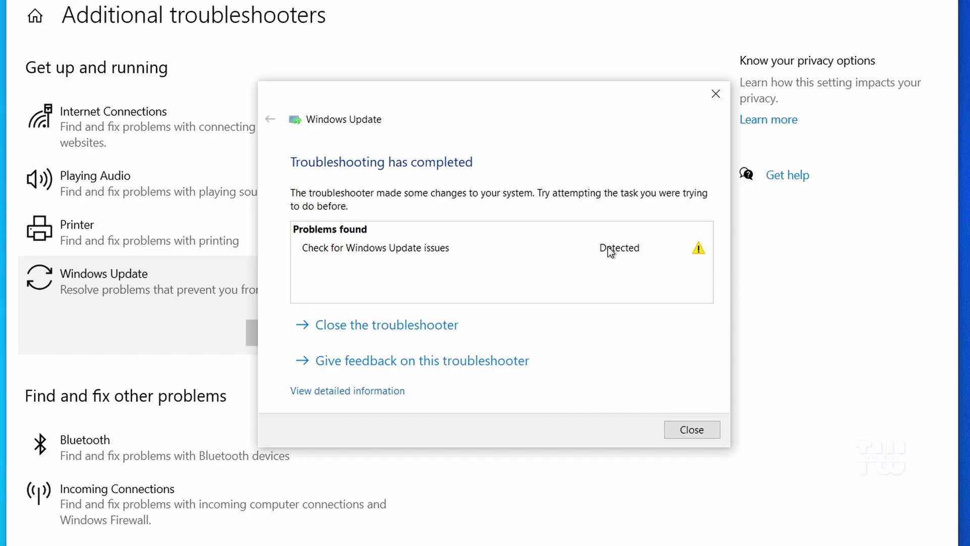
left_click(702, 430)
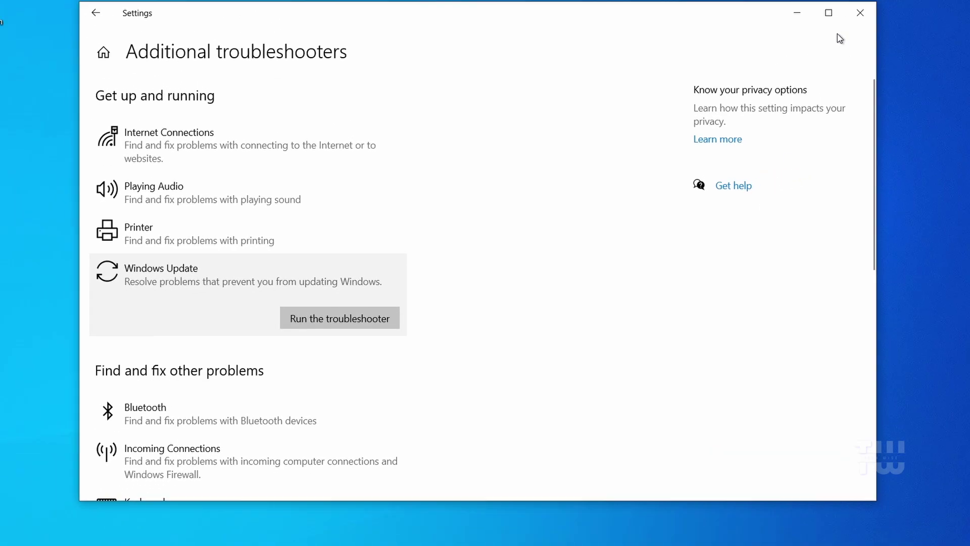
left_click(860, 12)
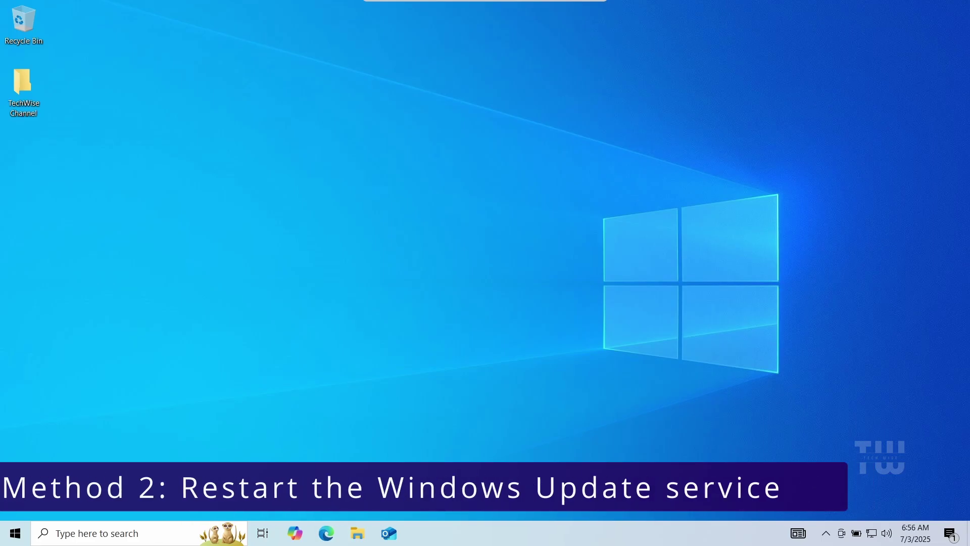
- Search 'service.msc' to open the Services console and select the Windows Update service
left_click(140, 531)
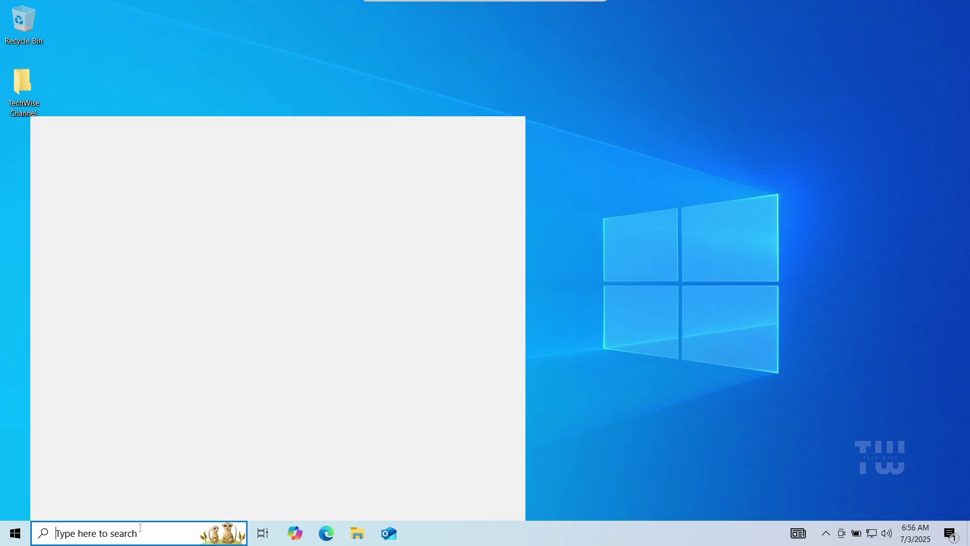
type("service.msc")
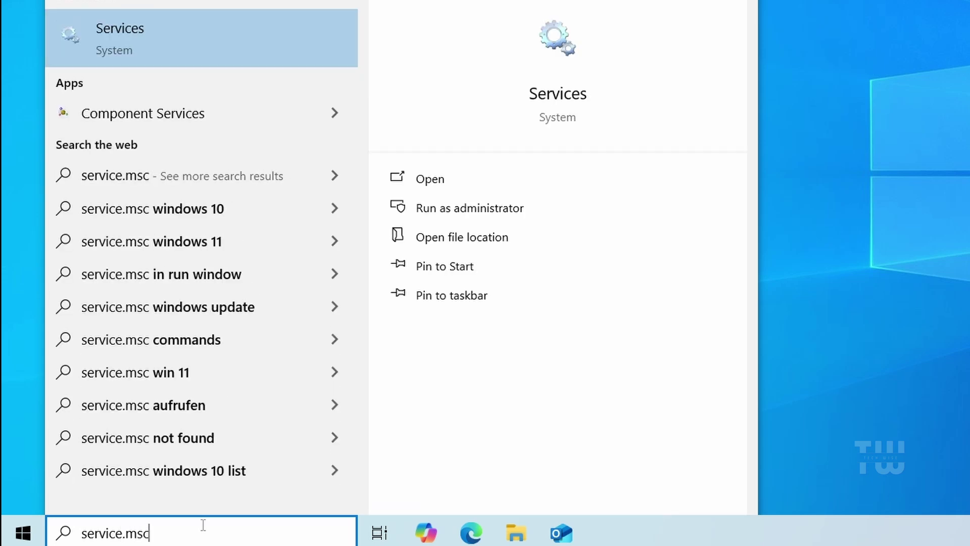
key("Escape")
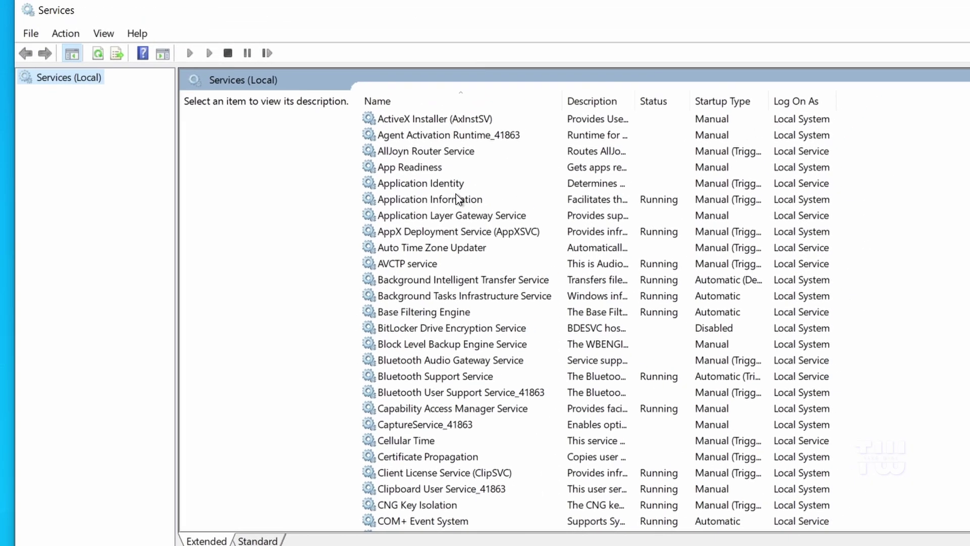
left_click(472, 34)
key("w")
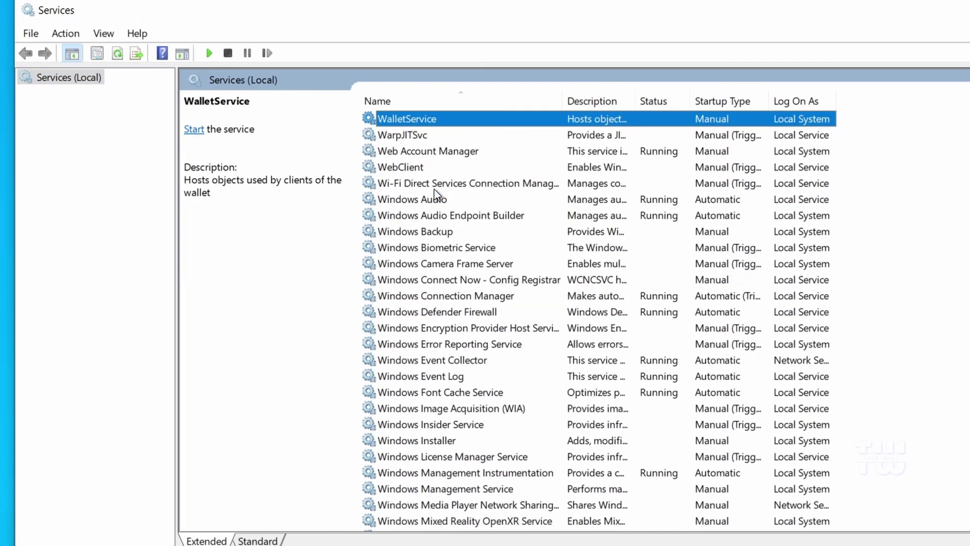
scroll(527, 236, "down", 6)
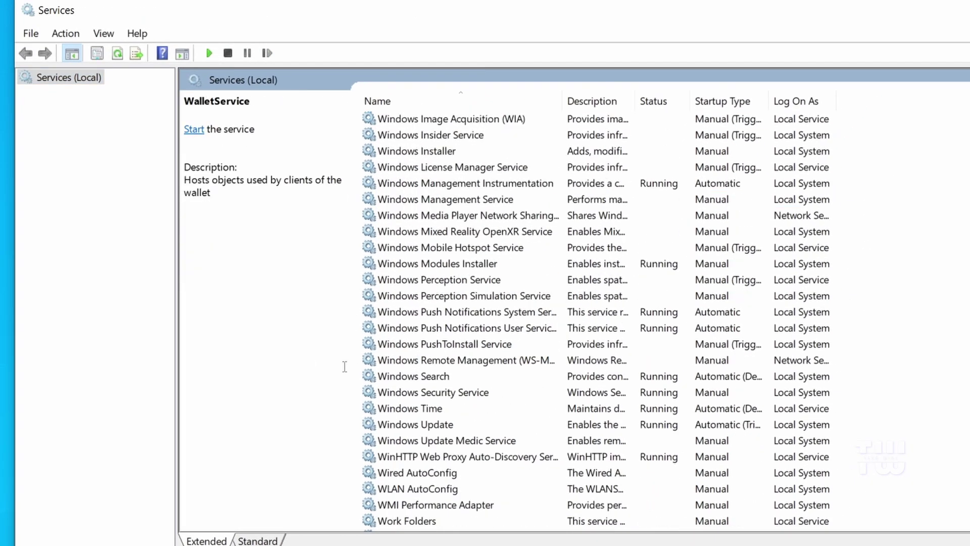
left_click(429, 424)
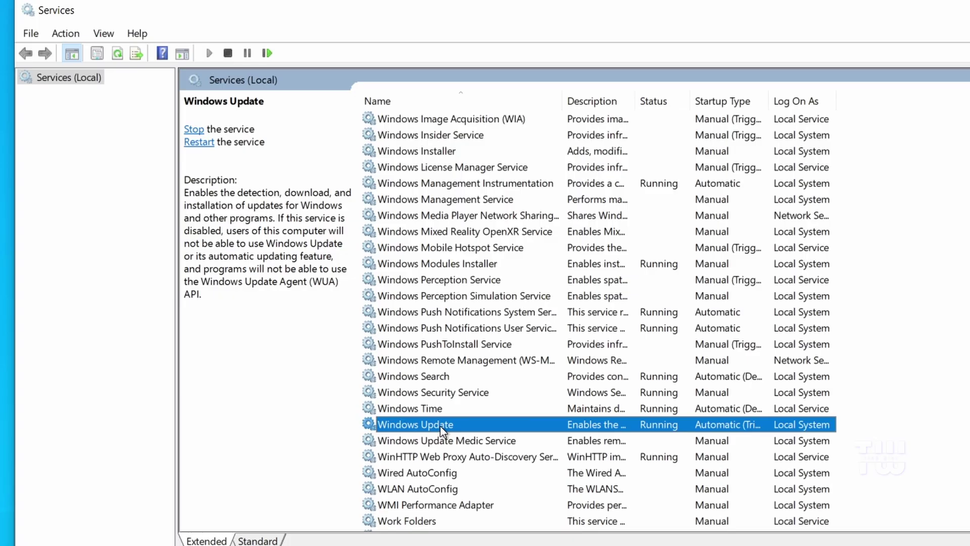
- Set Windows Update startup type to Automatic, apply it, then stop and restart the service
double_click(465, 428)
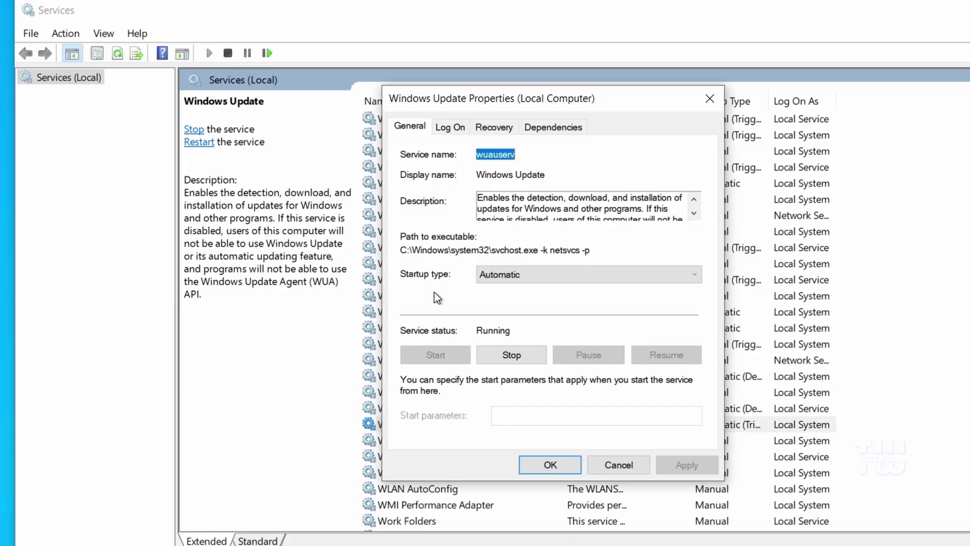
left_click(535, 273)
left_click(535, 302)
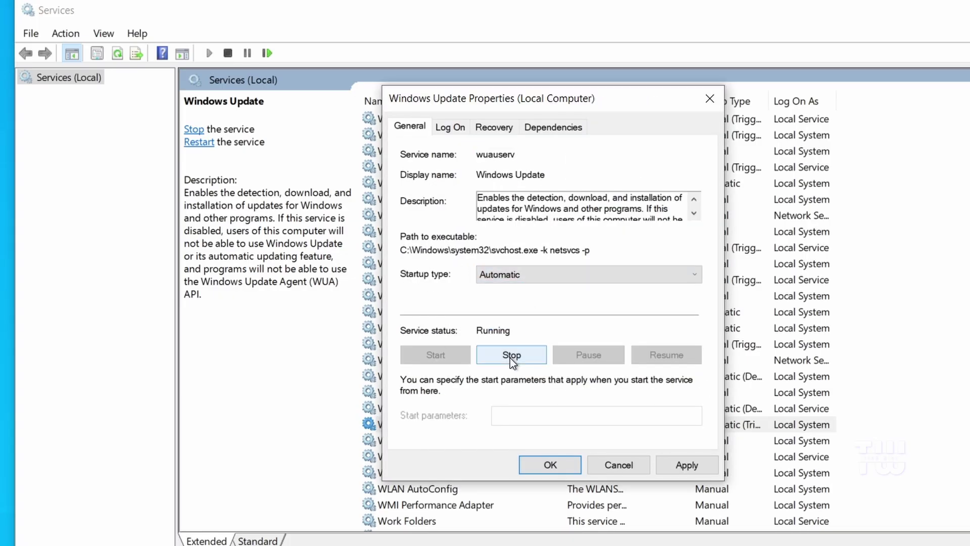
left_click(686, 463)
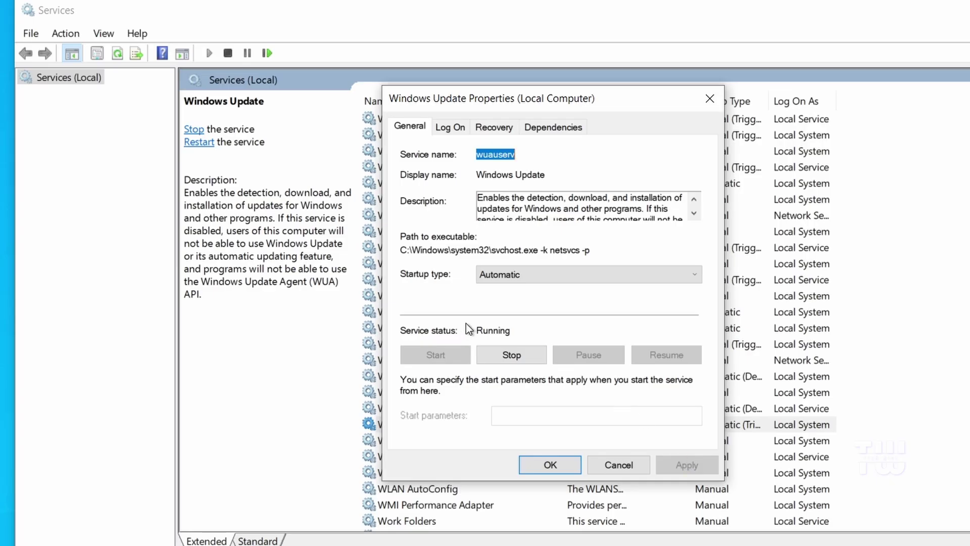
left_click(509, 356)
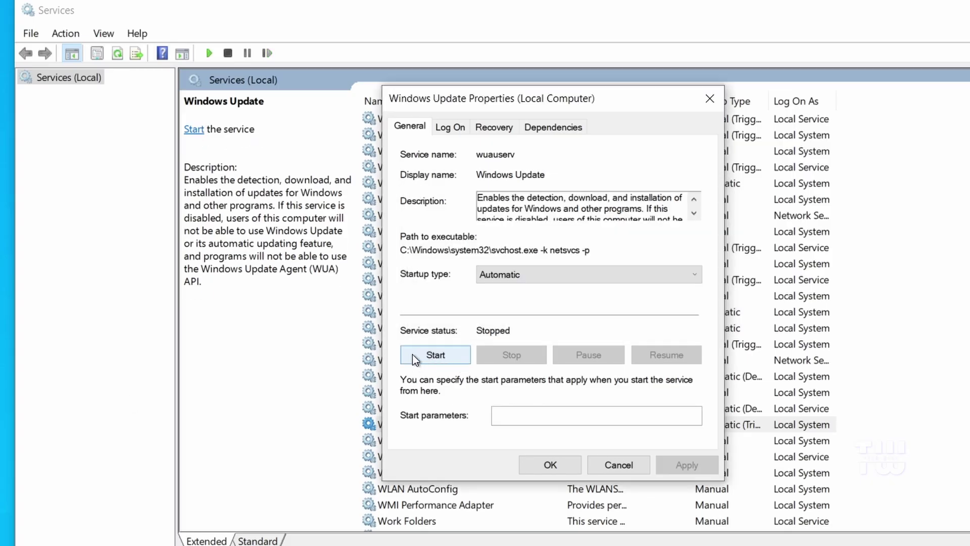
left_click(437, 356)
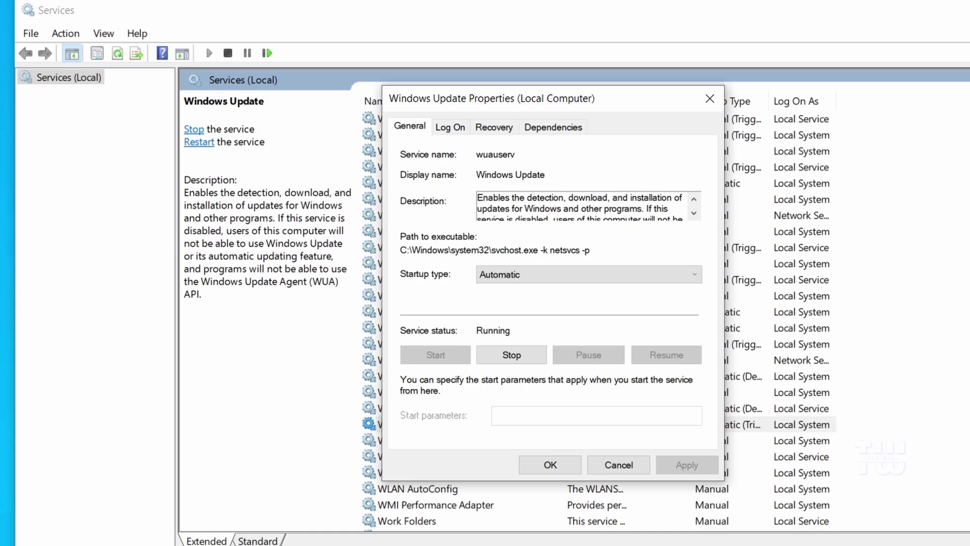
left_click(552, 465)
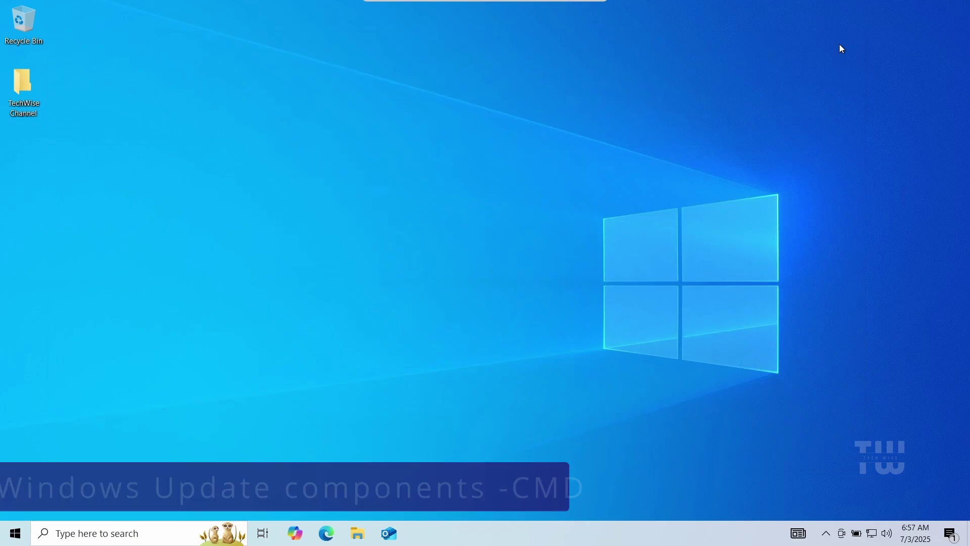
- Search 'cmd' and launch Command Prompt as administrator, approving the UAC prompt
left_click(149, 525)
type("cm")
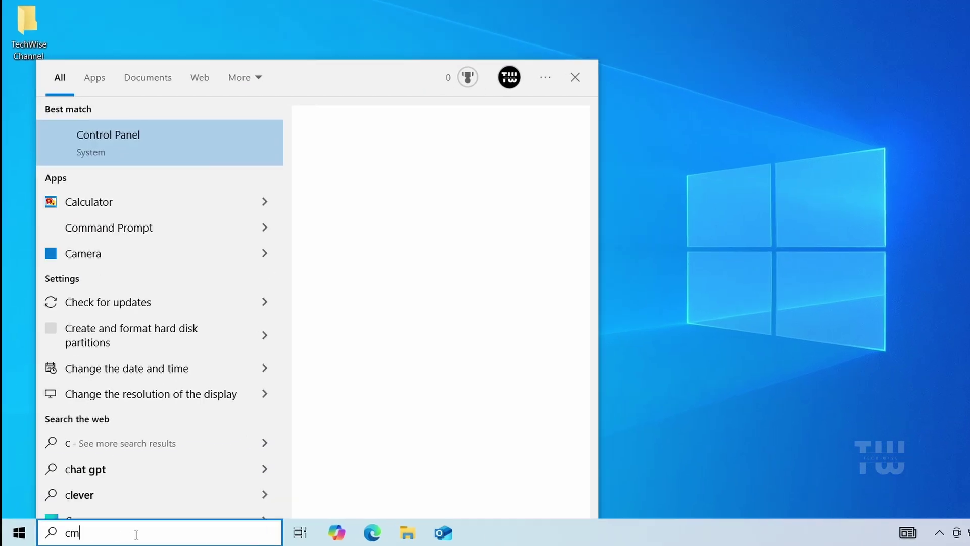
type("d")
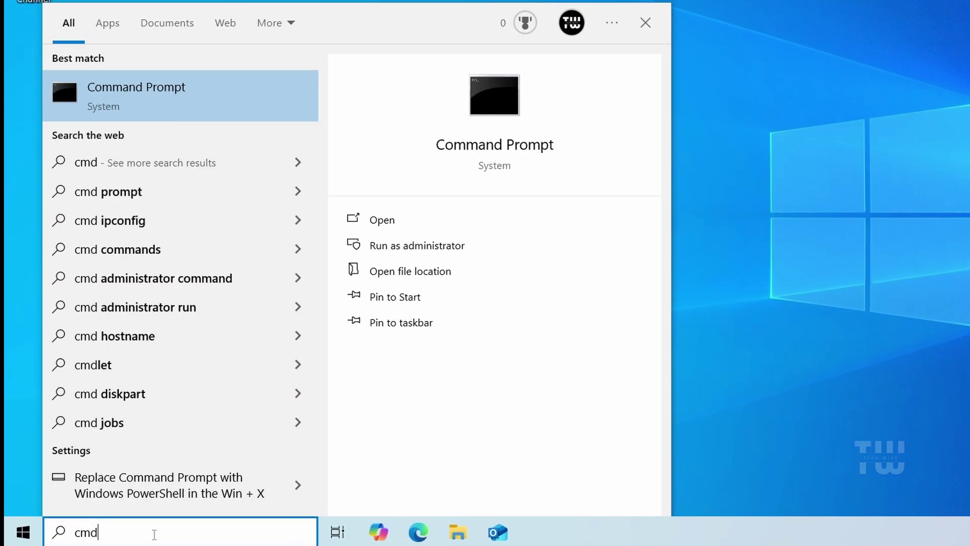
right_click(168, 97)
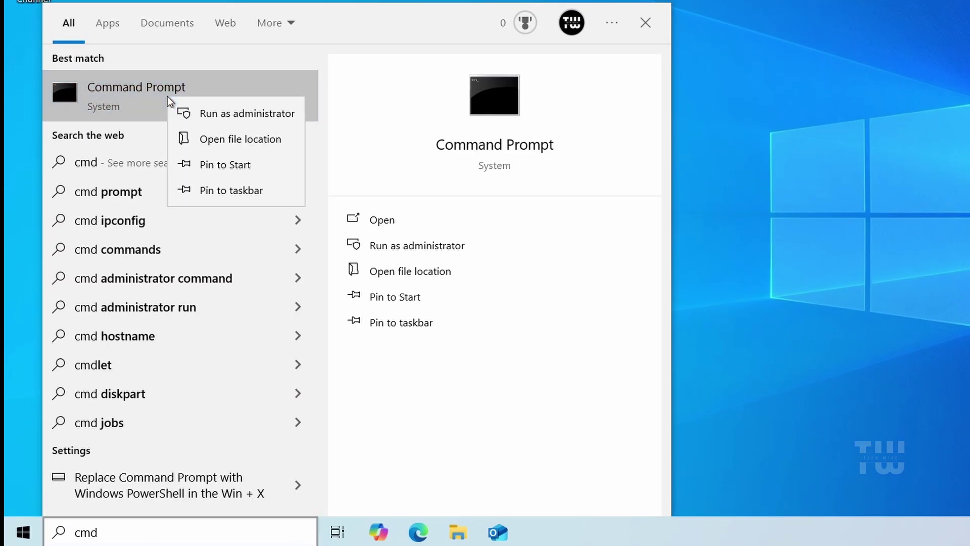
left_click(258, 116)
left_click(561, 289)
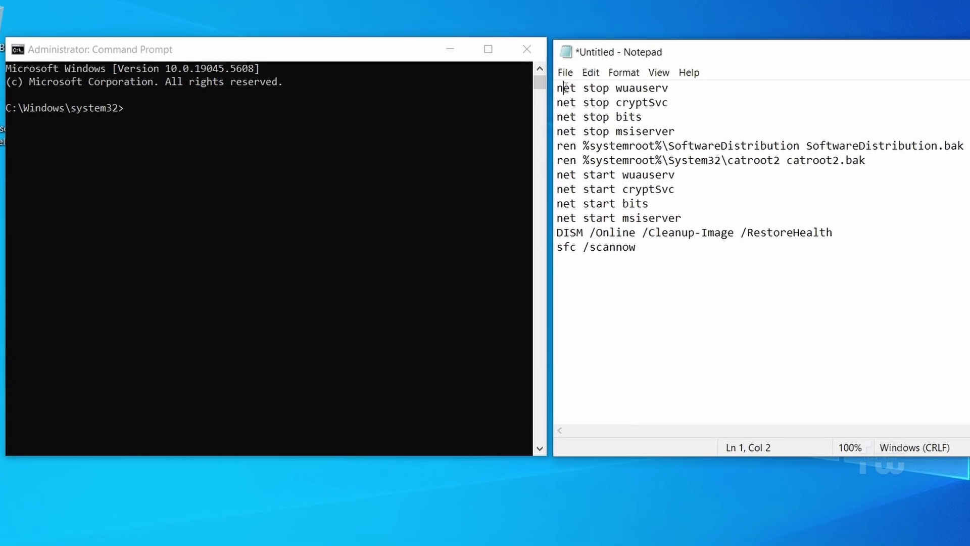
- Stop the wuauserv, cryptSvc, bits and msiserver services by pasting net stop commands from Notepad
left_click_drag(558, 88, 681, 89)
right_click(654, 91)
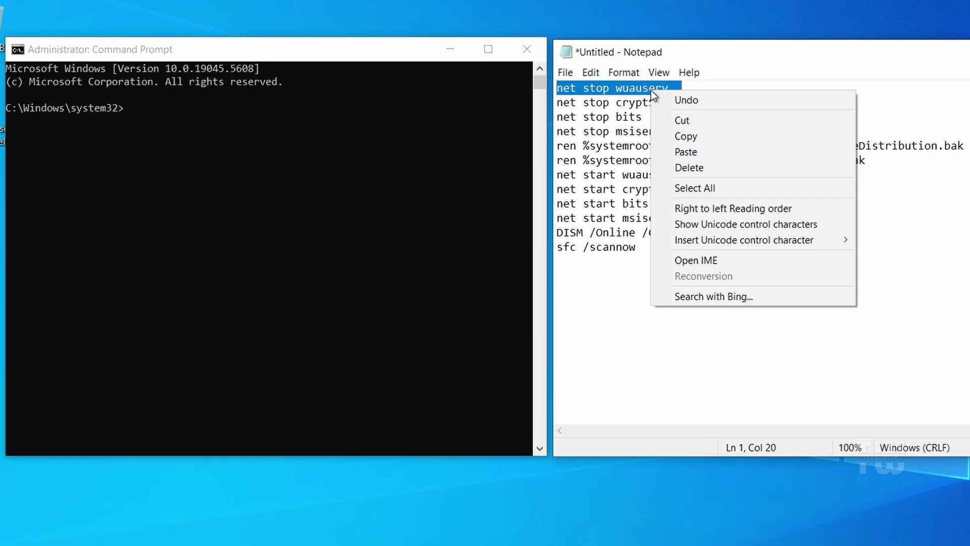
left_click(686, 136)
right_click(243, 50)
mouse_move(301, 156)
left_click(373, 191)
key("Return")
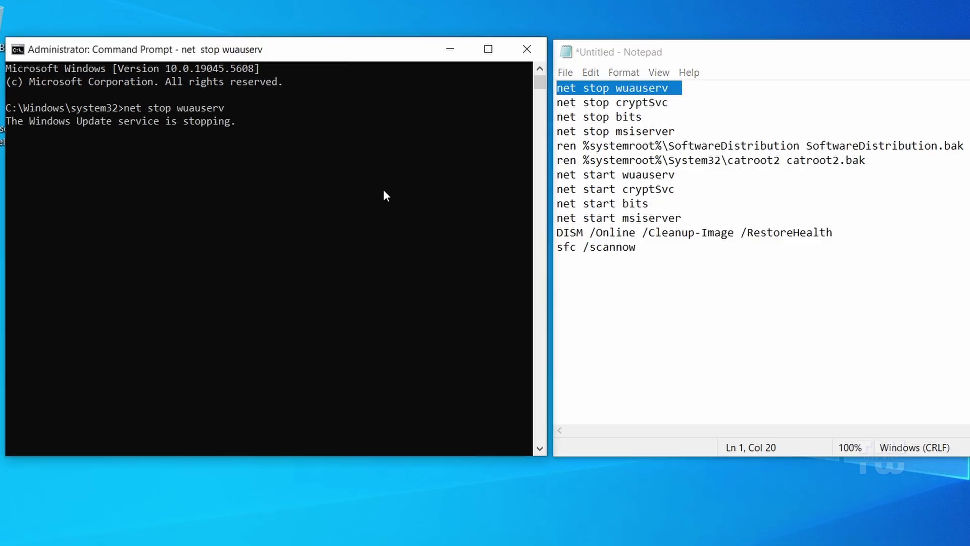
left_click_drag(557, 102, 682, 103)
right_click(656, 103)
left_click(689, 147)
left_click(383, 177)
key("ctrl+v")
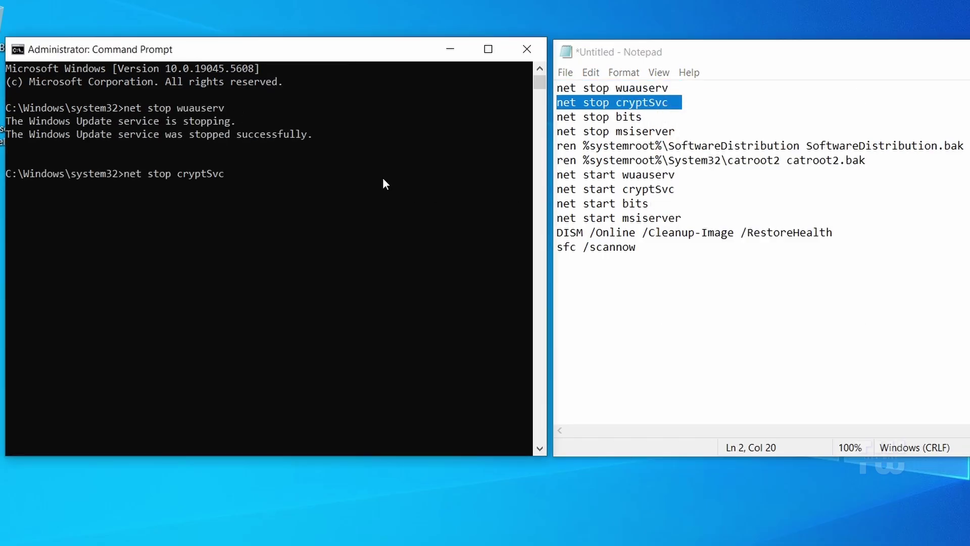
key("Return")
left_click_drag(557, 116, 641, 117)
right_click(629, 117)
left_click(680, 162)
left_click(227, 244)
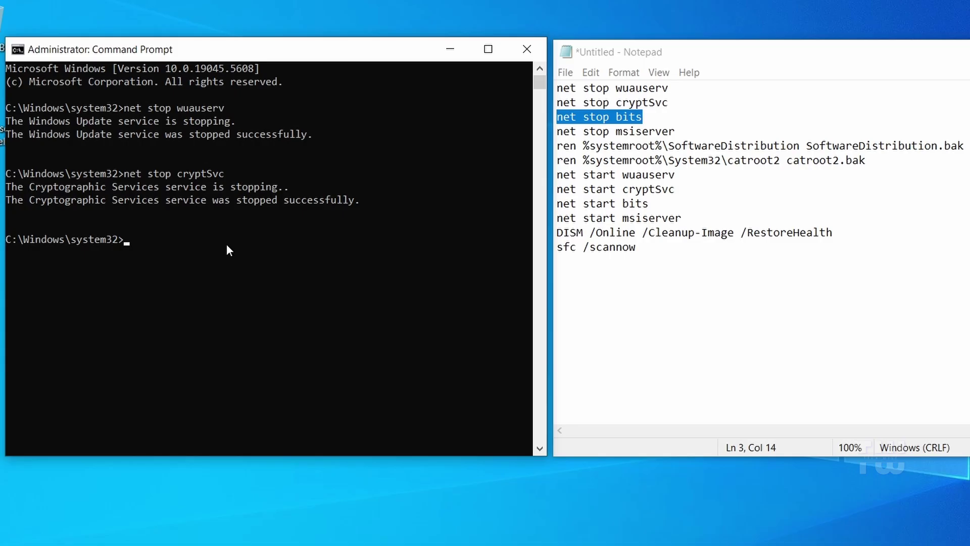
key("ctrl+v")
key("Return")
left_click_drag(557, 132, 674, 131)
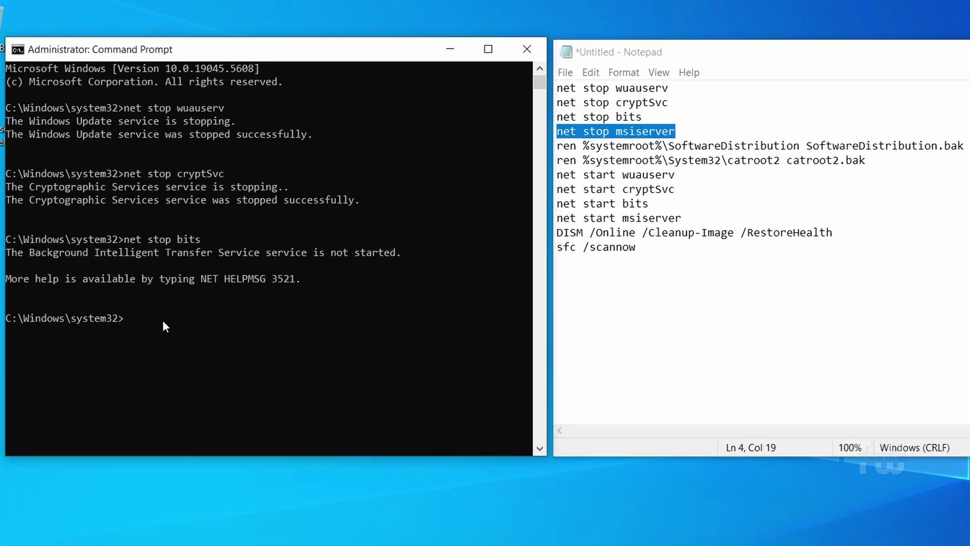
key("ctrl+v")
key("Return")
- Rename SoftwareDistribution to SoftwareDistribution.bak and catroot2 to catroot2.bak
left_click_drag(558, 146, 966, 145)
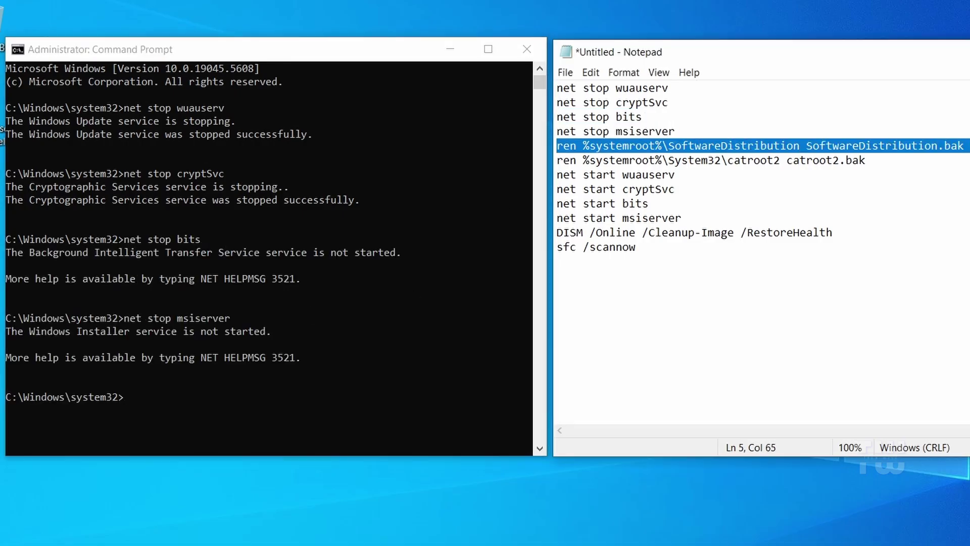
left_click(244, 405)
key("ctrl+v")
key("Return")
left_click_drag(557, 160, 877, 160)
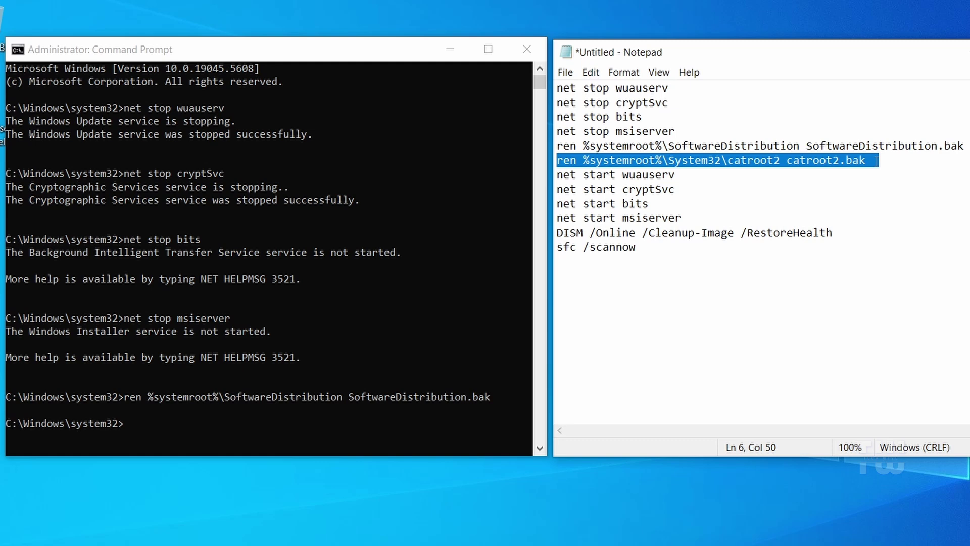
left_click(211, 429)
key("ctrl+v")
key("Return")
- Restart the wuauserv, cryptSvc, bits and msiserver services with net start commands
left_click_drag(558, 175, 683, 174)
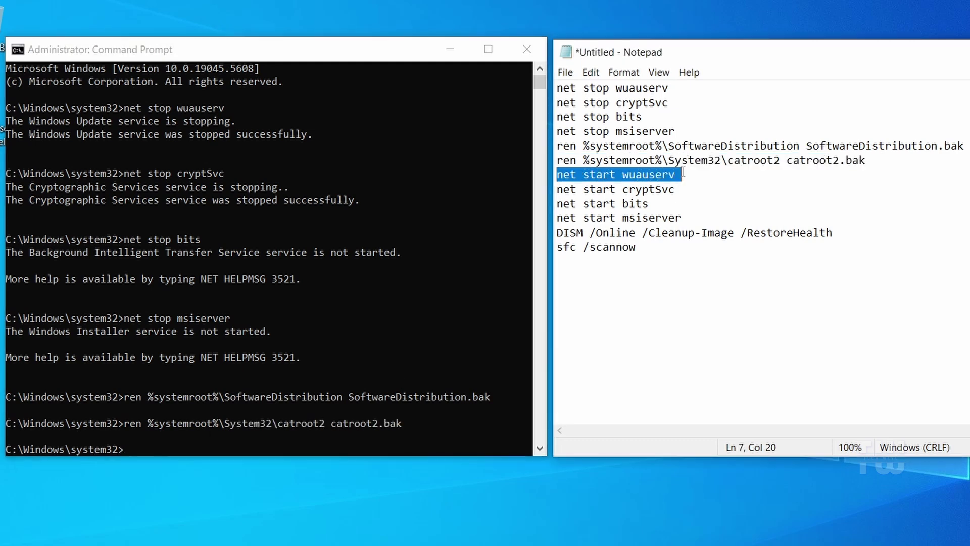
key("ctrl+c")
left_click(192, 444)
key("ctrl+v")
key("Return")
left_click_drag(557, 189, 675, 191)
key("ctrl+c")
left_click(190, 441)
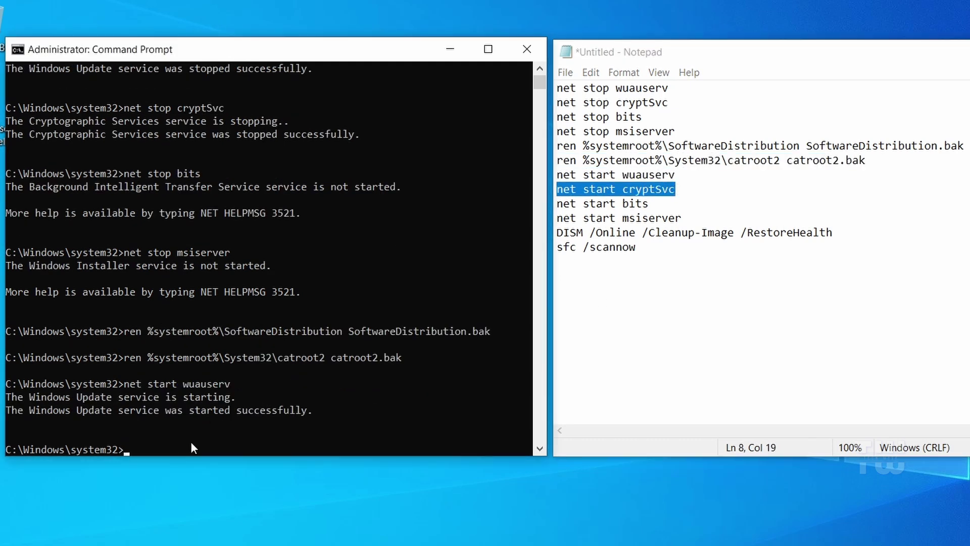
key("ctrl+v")
key("Return")
left_click_drag(558, 203, 651, 204)
key("ctrl+c")
left_click(169, 439)
key("ctrl+v")
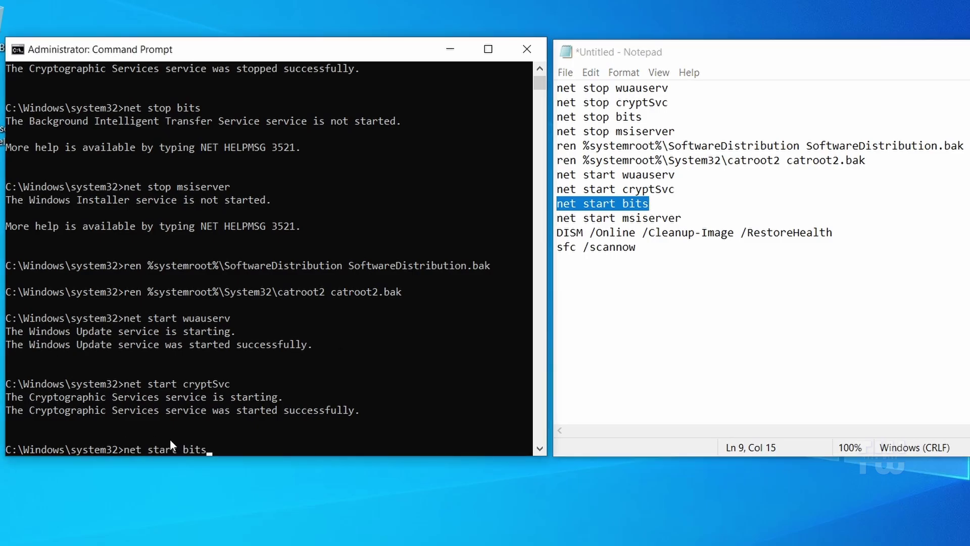
key("Return")
left_click_drag(557, 218, 681, 218)
key("ctrl+c")
left_click(156, 449)
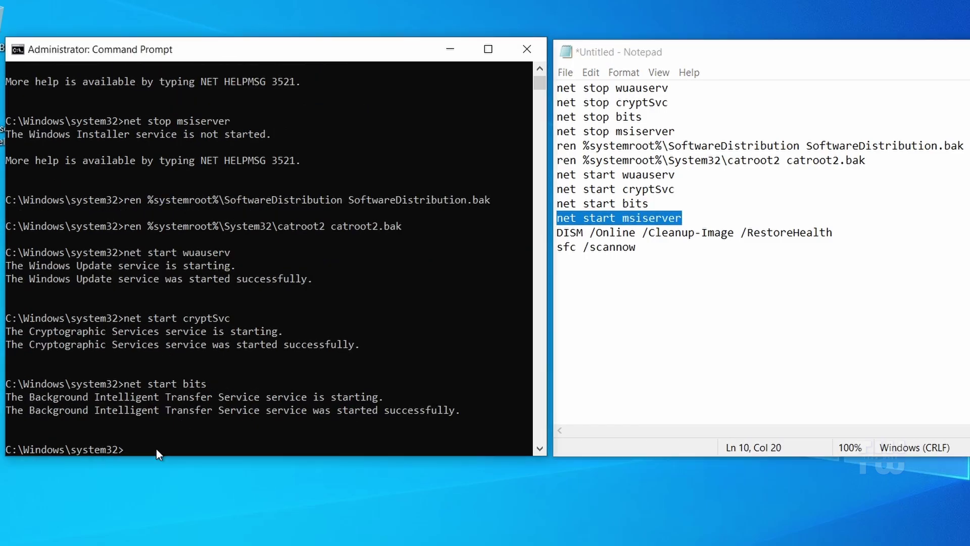
key("ctrl+v")
key("Return")
- Run the DISM RestoreHealth image repair, then start an sfc /scannow system file scan
left_click(556, 233)
left_click_drag(555, 232, 835, 232)
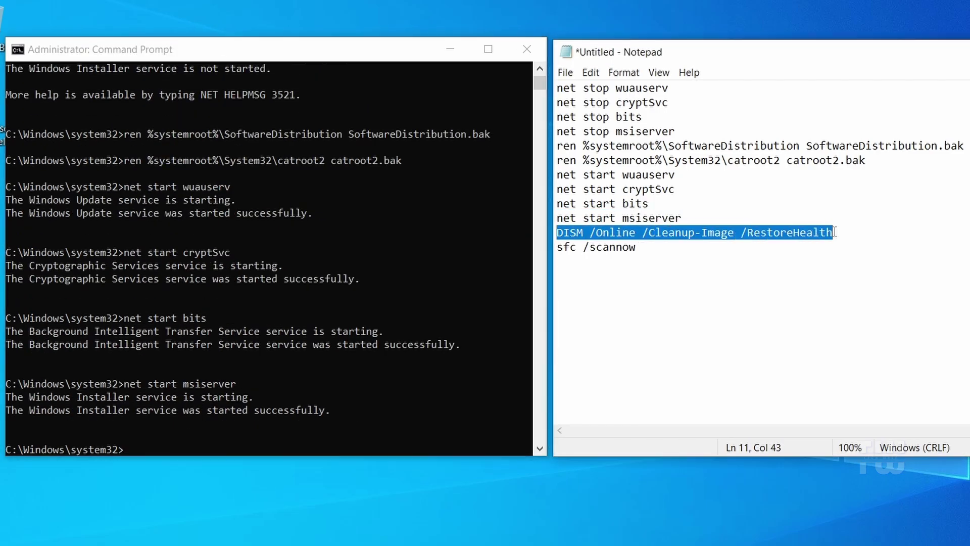
key("ctrl+c")
left_click(184, 445)
key("ctrl+v")
key("Return")
left_click_drag(557, 247, 634, 248)
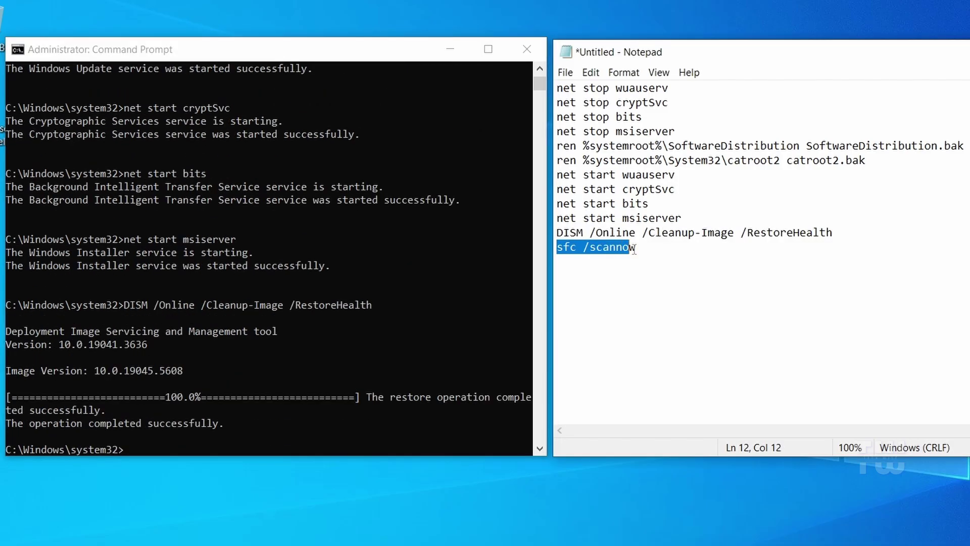
key("ctrl+c")
left_click(201, 441)
key("ctrl+v")
key("Return")
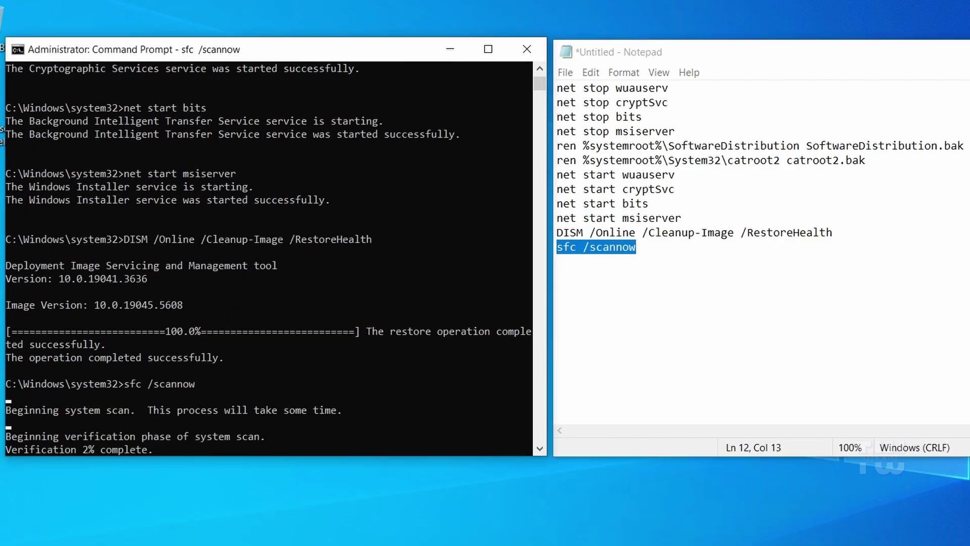
- Close Command Prompt and Notepad, discarding the unsaved command list
left_click(519, 48)
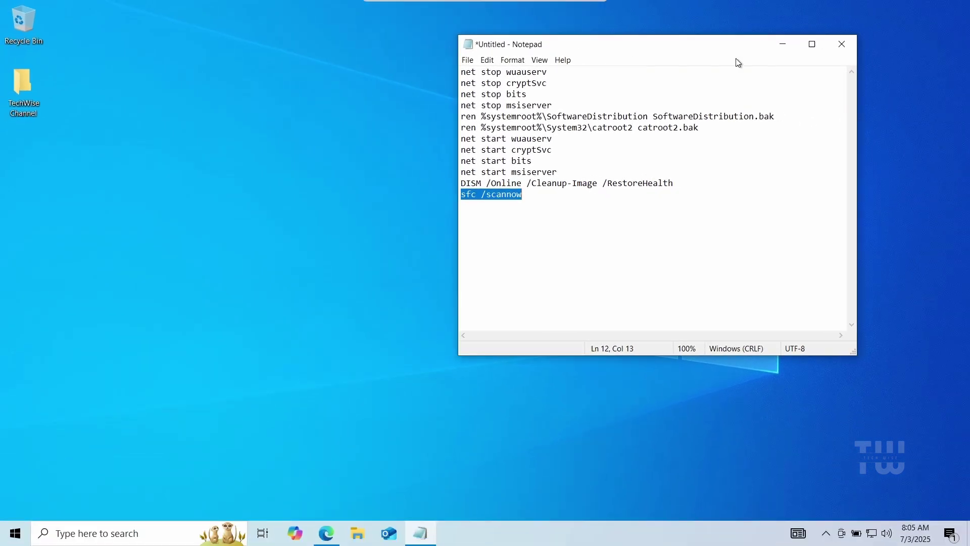
left_click(841, 44)
left_click(509, 271)
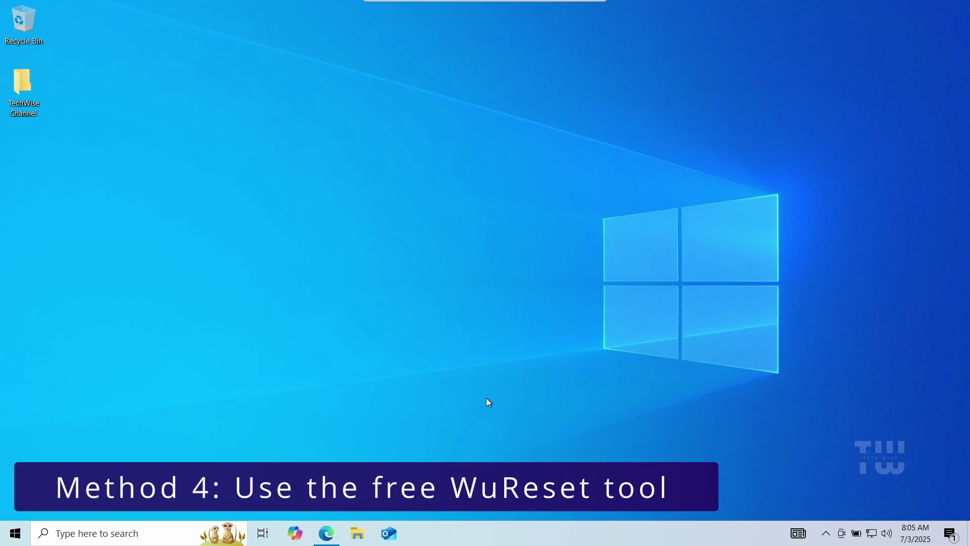
- Download the Reset Windows Update Tool Portable package from wureset.com and show Portable.zip in its folder
left_click(326, 532)
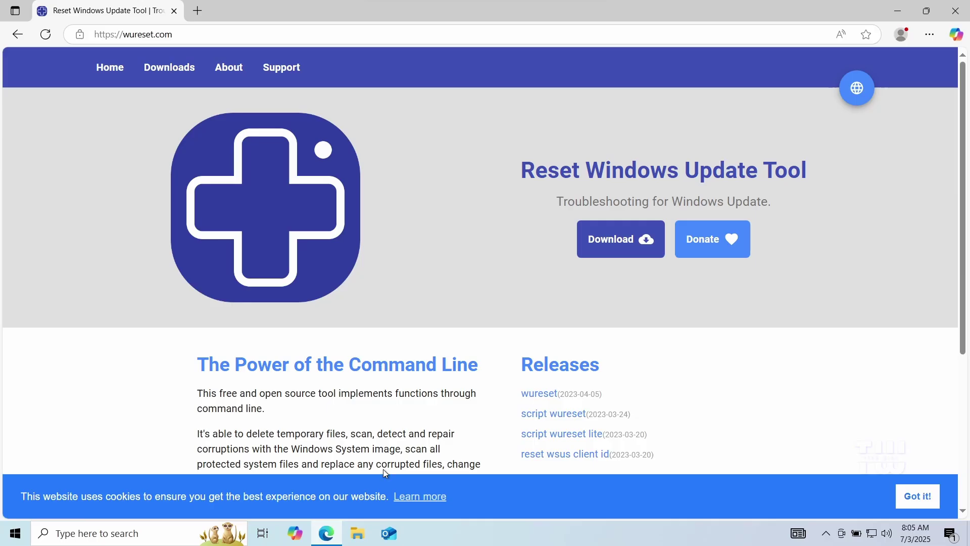
left_click_drag(522, 170, 815, 165)
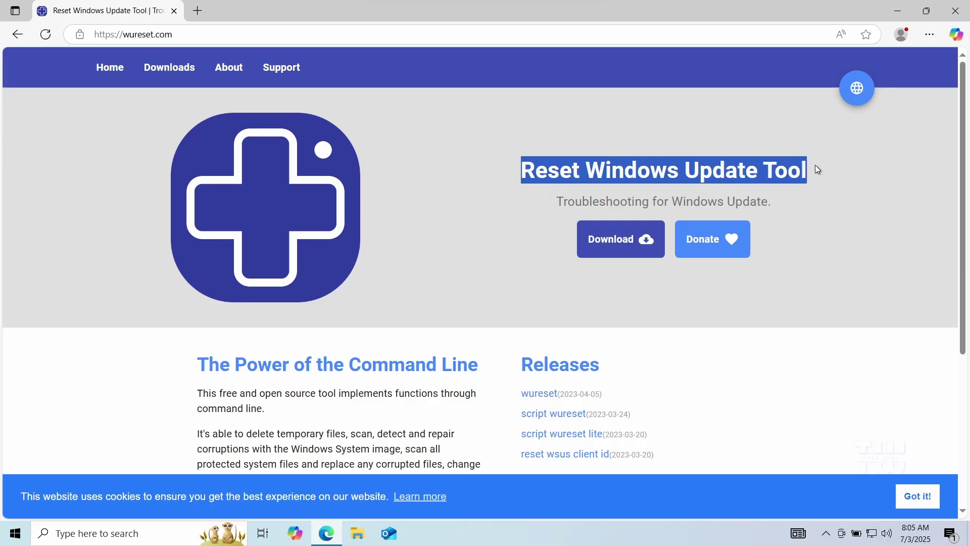
left_click(838, 214)
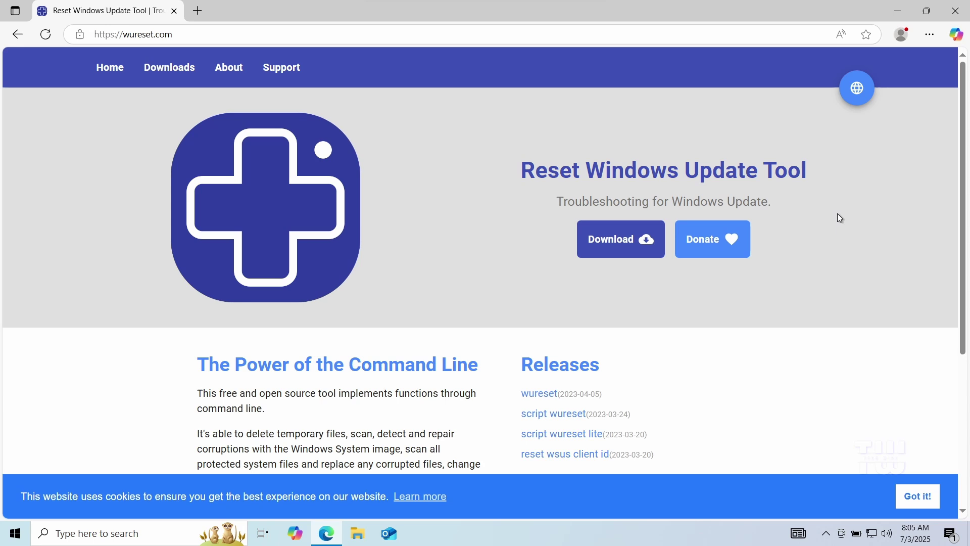
scroll(650, 330, "down", 2)
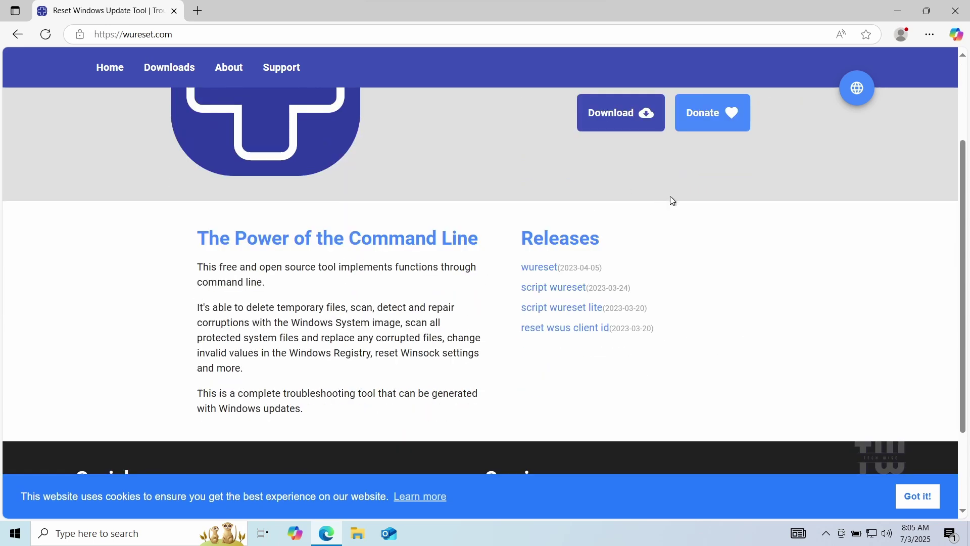
scroll(671, 201, "up", 2)
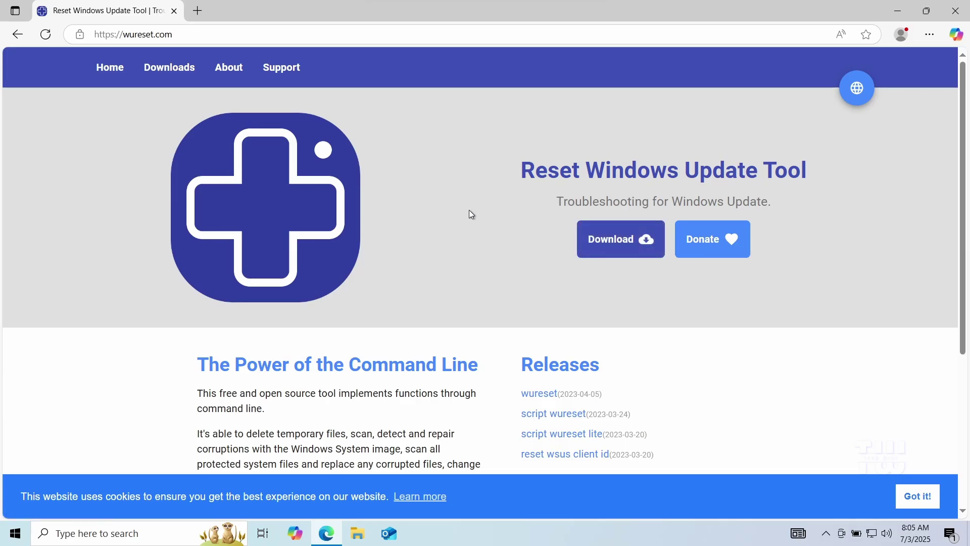
left_click(617, 241)
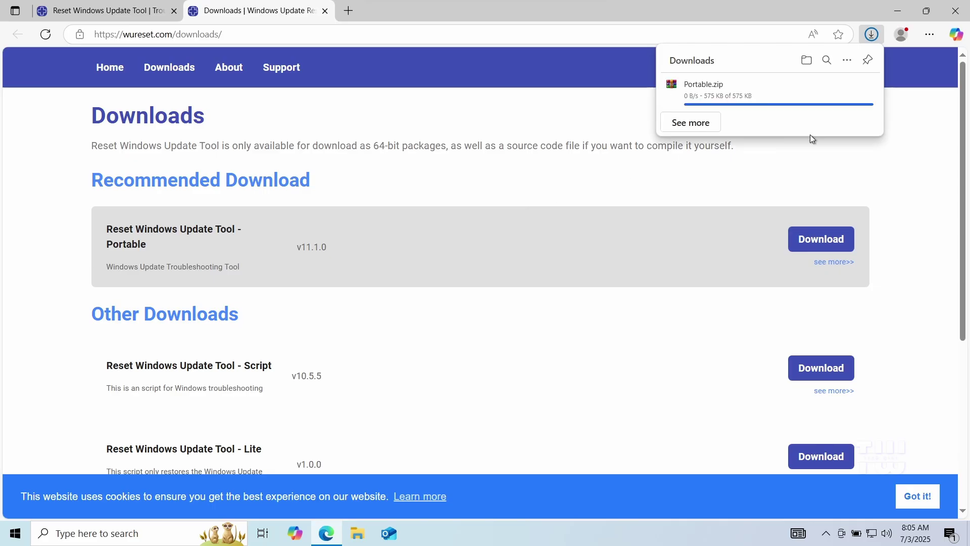
left_click(845, 91)
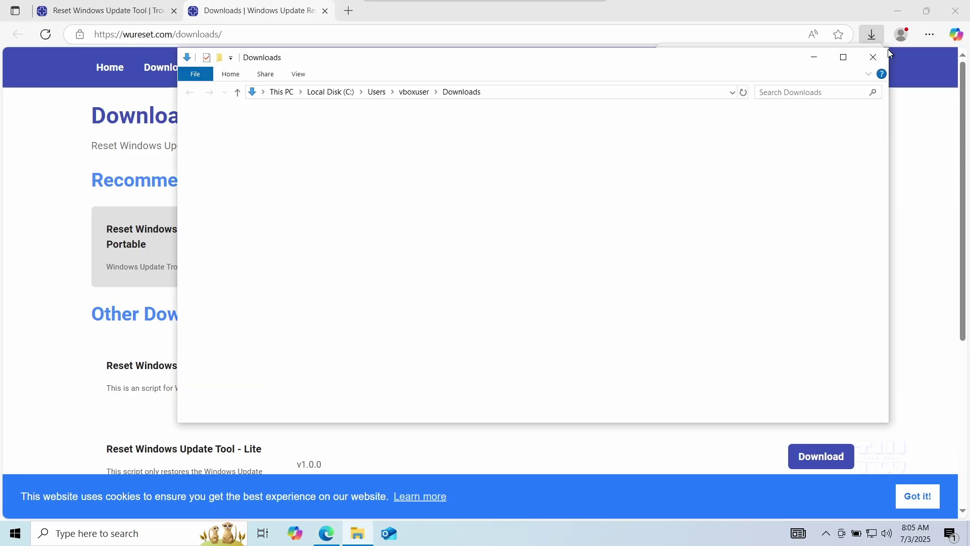
- Close Edge and extract Portable.zip into a Portable folder
left_click(955, 11)
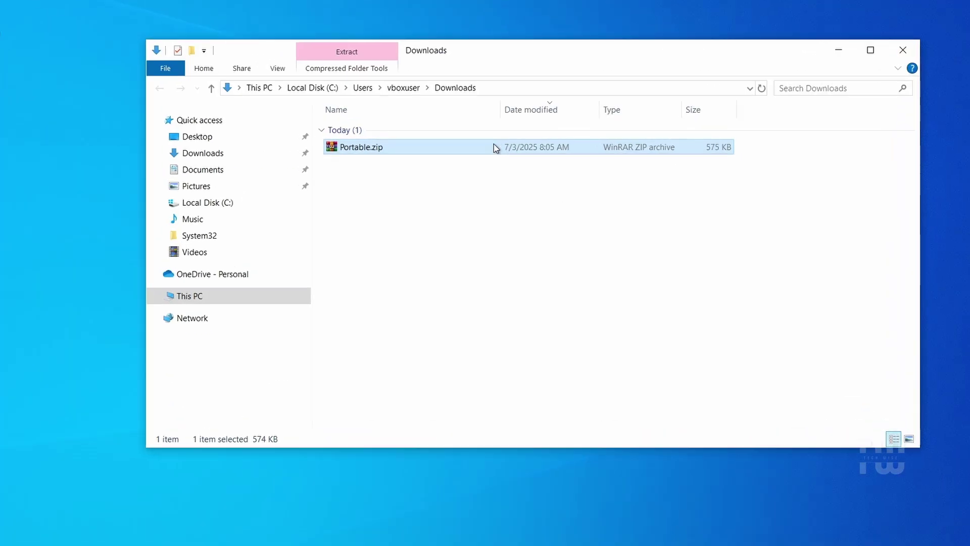
right_click(492, 143)
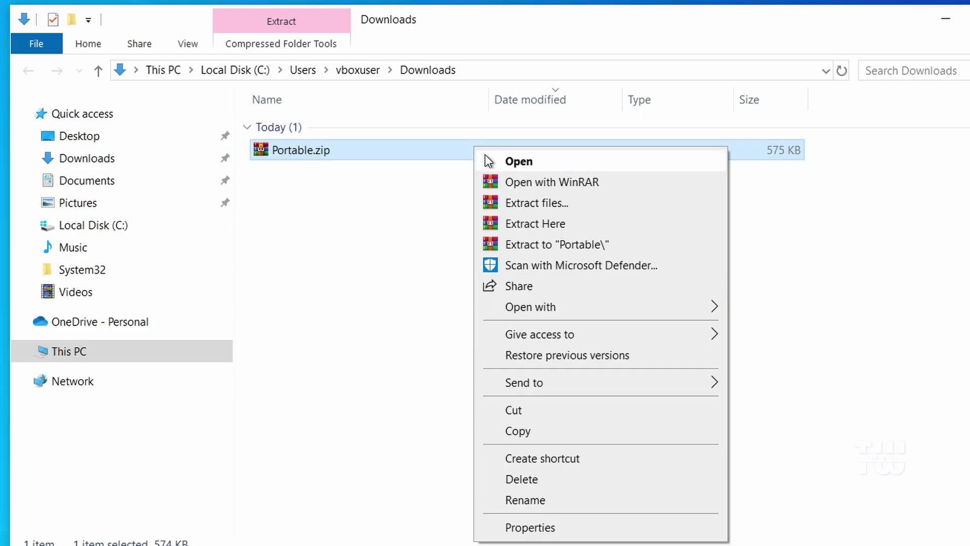
left_click(568, 247)
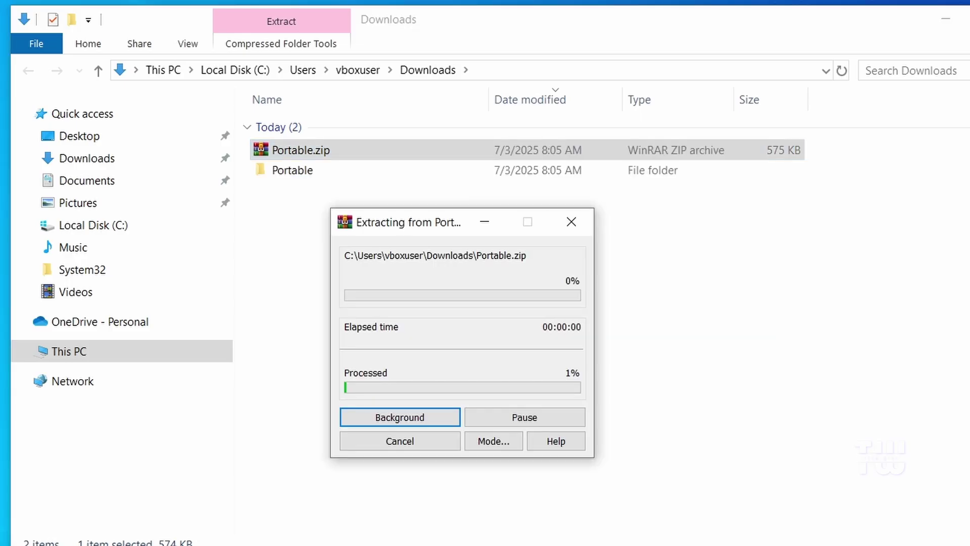
- Open the Portable folder and run wureset.exe as administrator
double_click(299, 173)
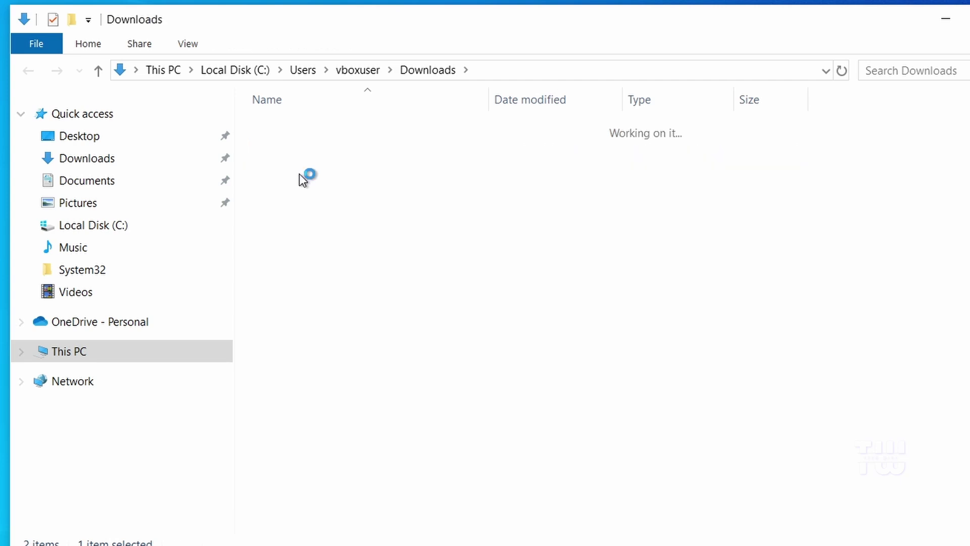
left_click(299, 174)
right_click(297, 166)
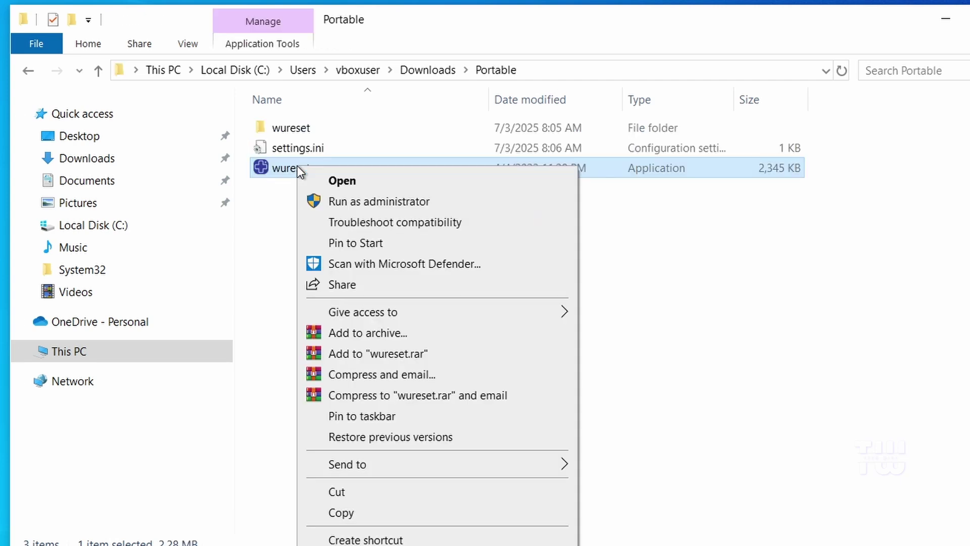
left_click(420, 202)
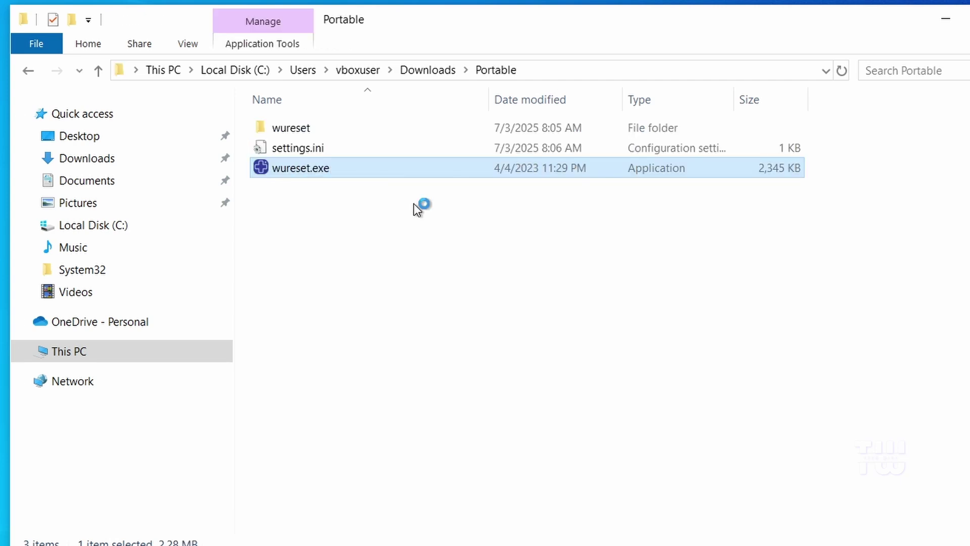
- Approve UAC, accept the terms with 'y', choose option 2 to reset components, then close the folder
left_click(334, 462)
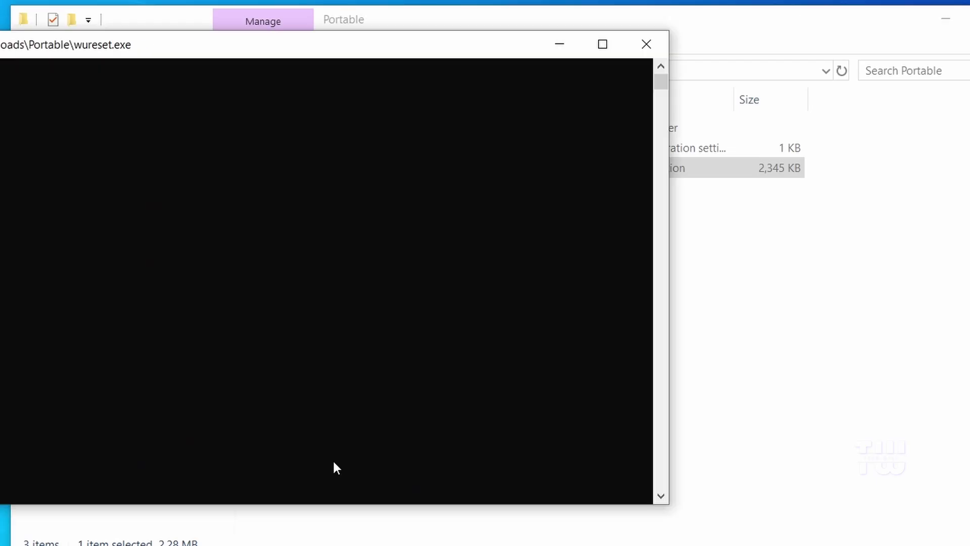
type("y")
key("Return")
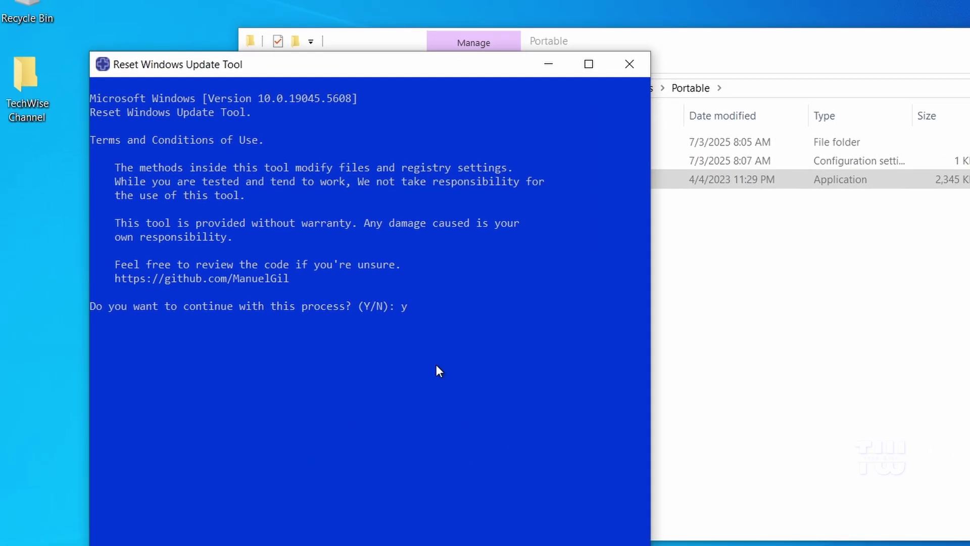
type("2")
key("Return")
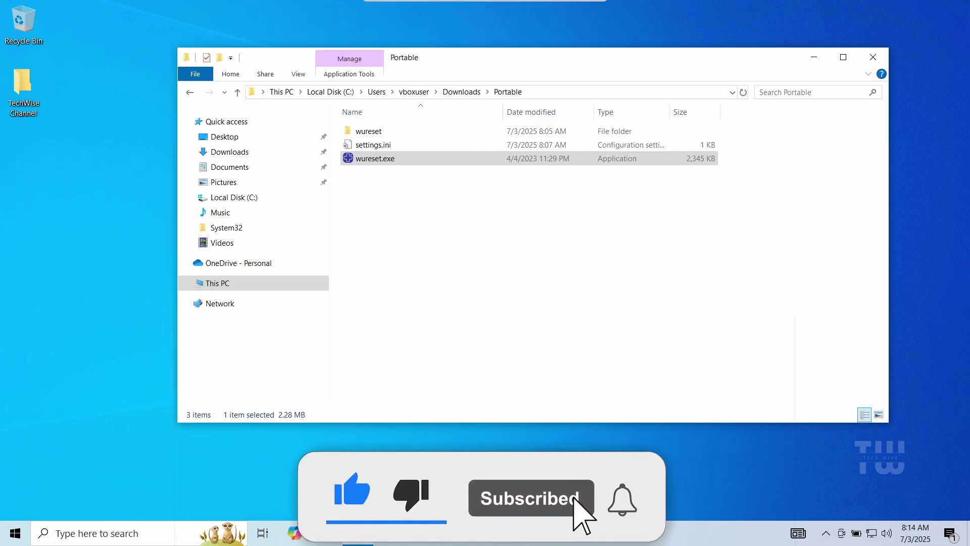
left_click(872, 57)
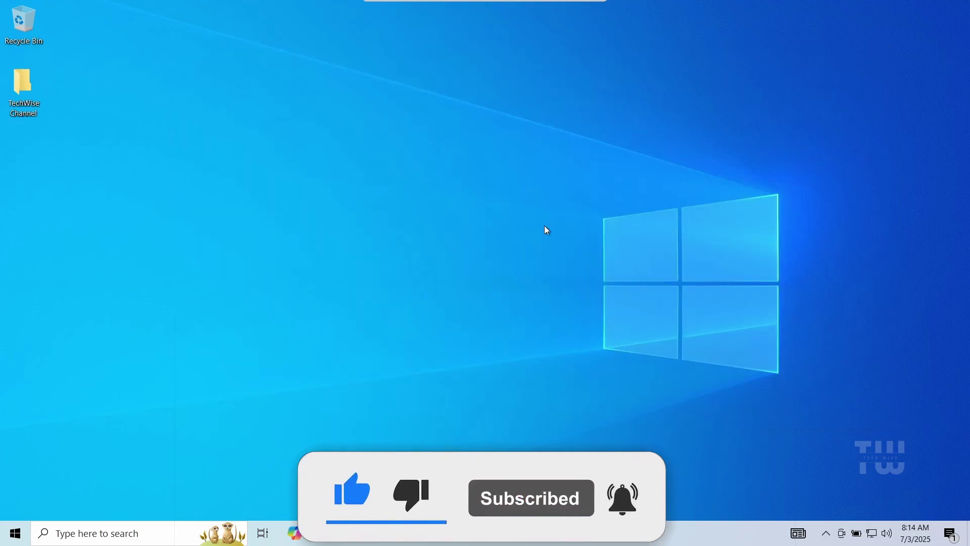